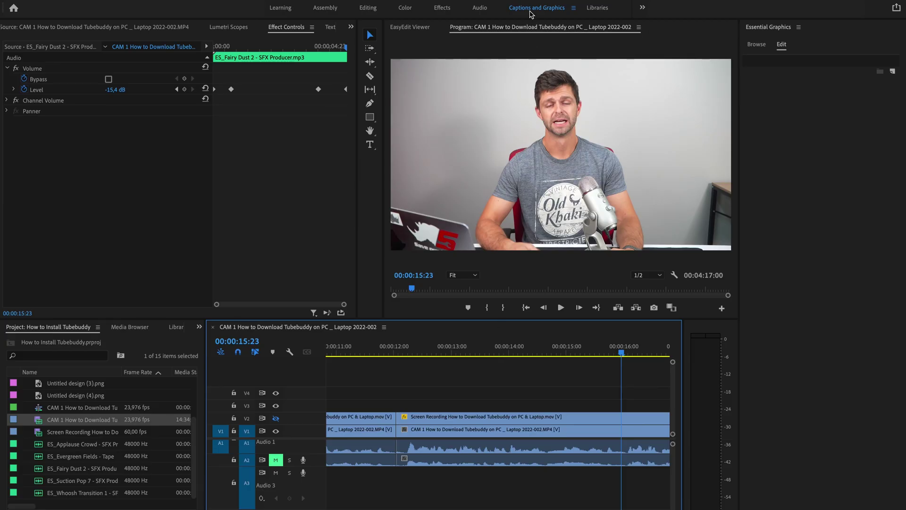
# Show the Essential Graphics template library in the Browse tab
pyautogui.click(757, 45)
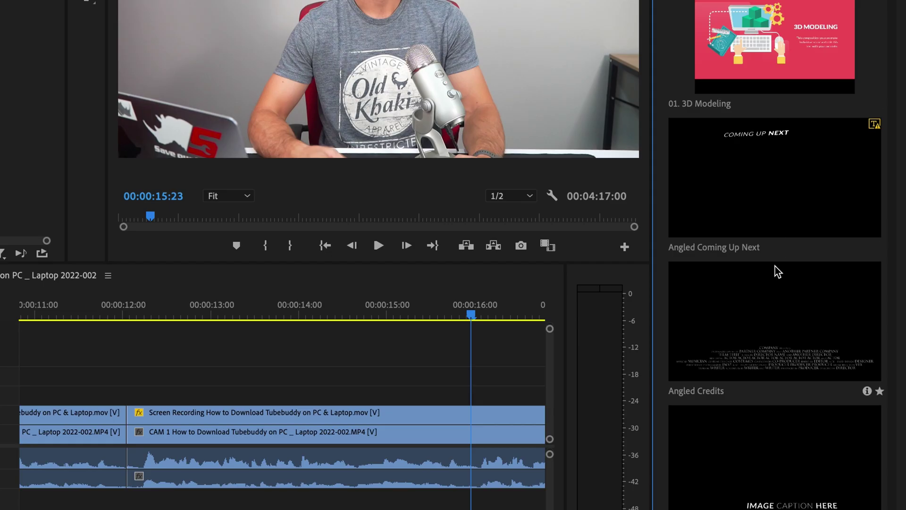
# Place the Basic Title template on V3 at the playhead and select the new 'Your Title Here' clip
pyautogui.scroll(-15, 776, 269)
pyautogui.scroll(-2, 777, 270)
pyautogui.moveTo(748, 358)
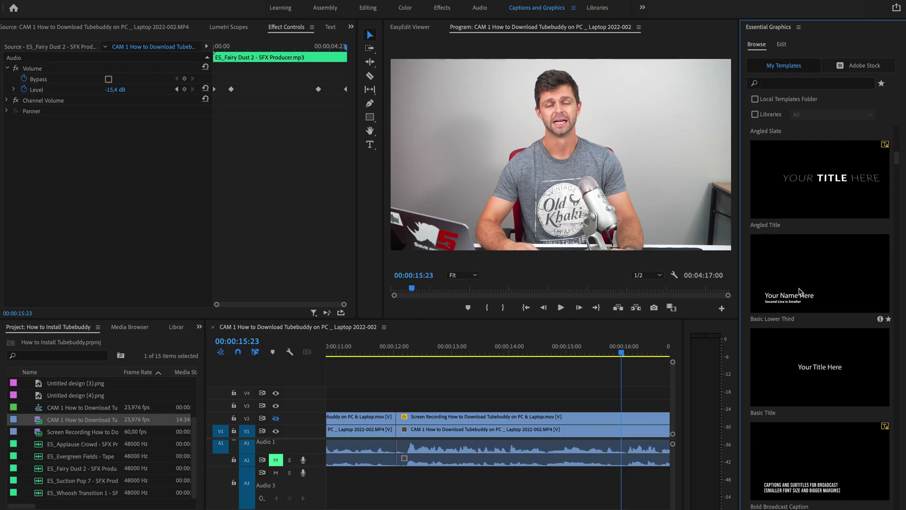
pyautogui.moveTo(827, 388); pyautogui.dragTo(487, 407)
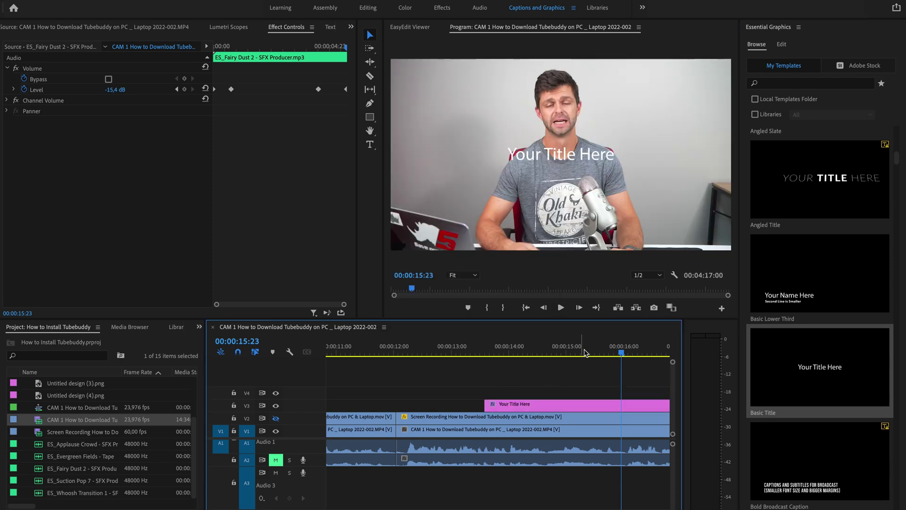
pyautogui.click(595, 405)
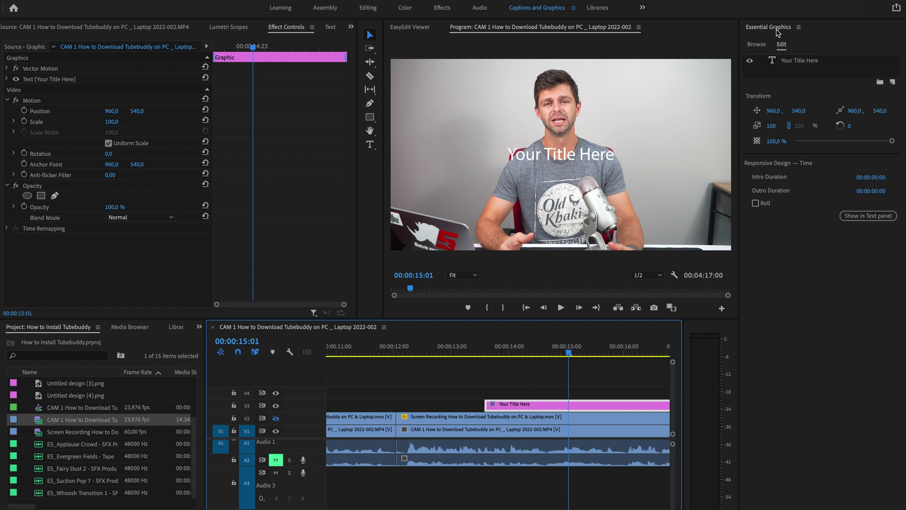
# Change the title text to '2,500,000 Views' and change its font
pyautogui.doubleClick(801, 63)
pyautogui.write('2,500,000 Views')
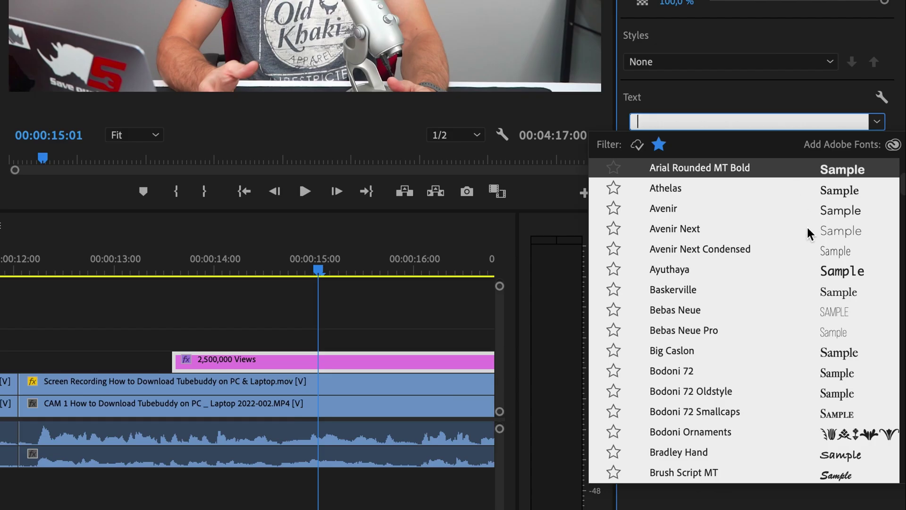
pyautogui.click(701, 333)
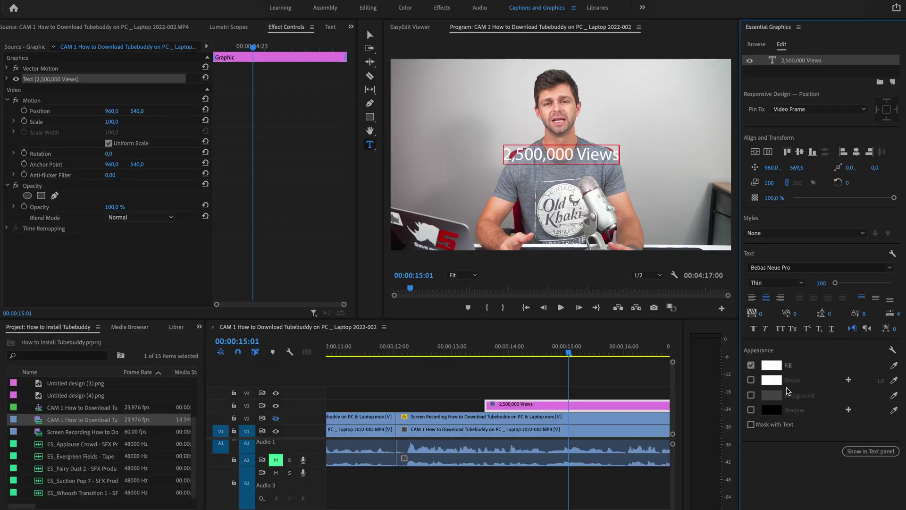
pyautogui.moveTo(619, 156); pyautogui.dragTo(505, 161)
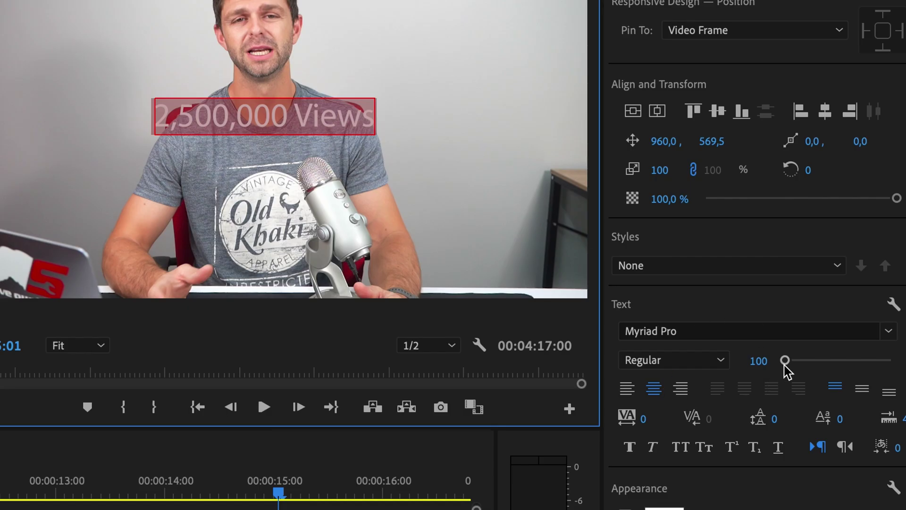
# Enlarge the title to font size 177 and move it lower to position 960, 879.5
pyautogui.moveTo(835, 282); pyautogui.dragTo(837, 287)
pyautogui.moveTo(786, 364); pyautogui.dragTo(787, 364)
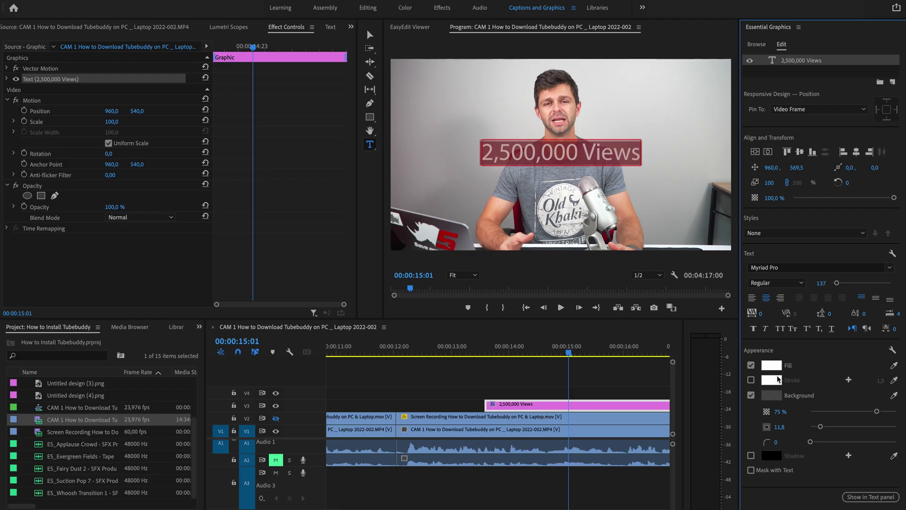
pyautogui.moveTo(796, 177); pyautogui.dragTo(868, 177)
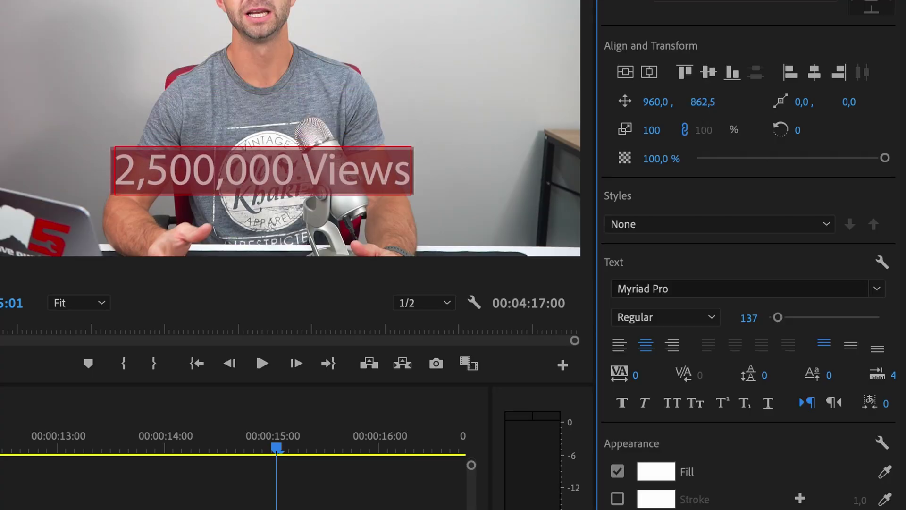
pyautogui.moveTo(702, 102); pyautogui.dragTo(707, 97)
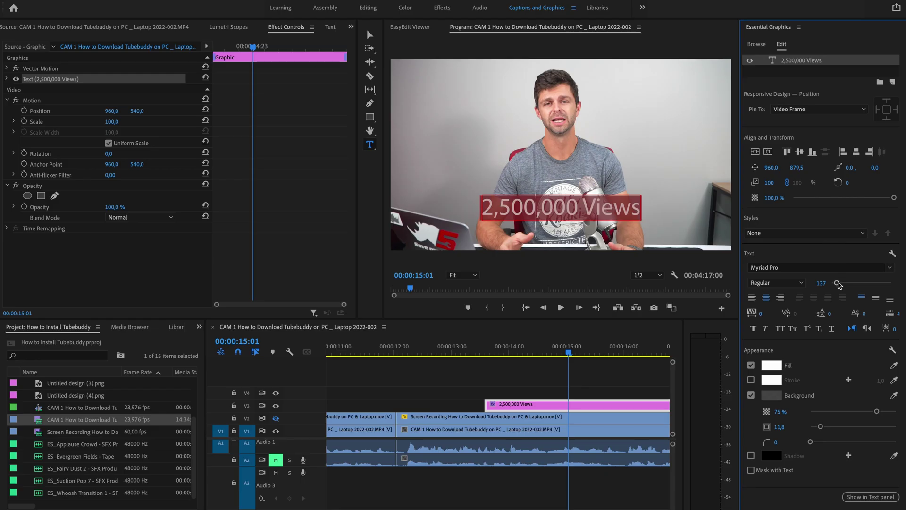
pyautogui.moveTo(837, 282); pyautogui.dragTo(838, 284)
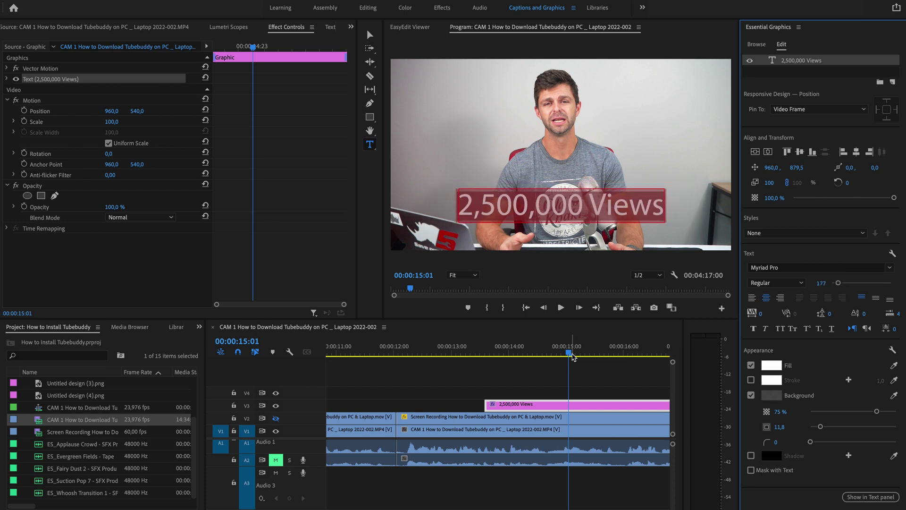
# Play the edit and trim the title clip's end back to the playhead
pyautogui.click(469, 356)
pyautogui.press('space')
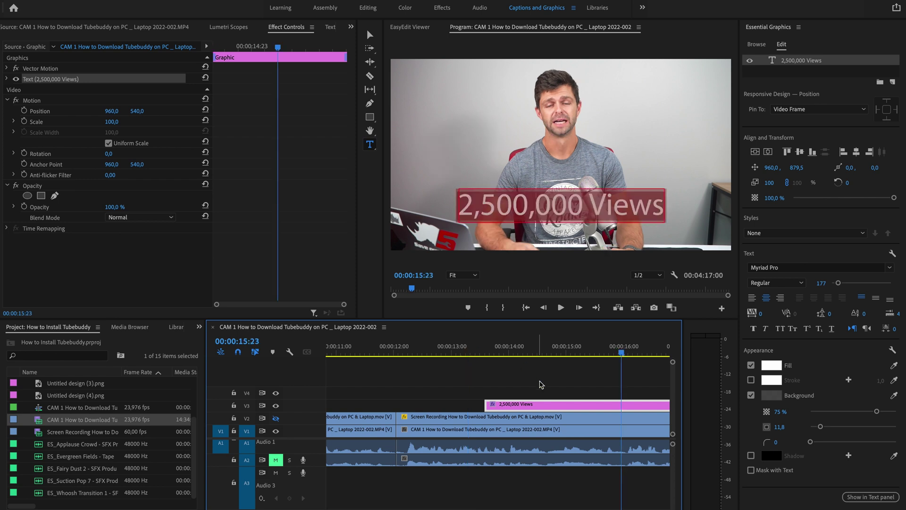
pyautogui.scroll(-3, 541, 385)
pyautogui.moveTo(594, 404); pyautogui.dragTo(454, 405)
pyautogui.scroll(4, 517, 402)
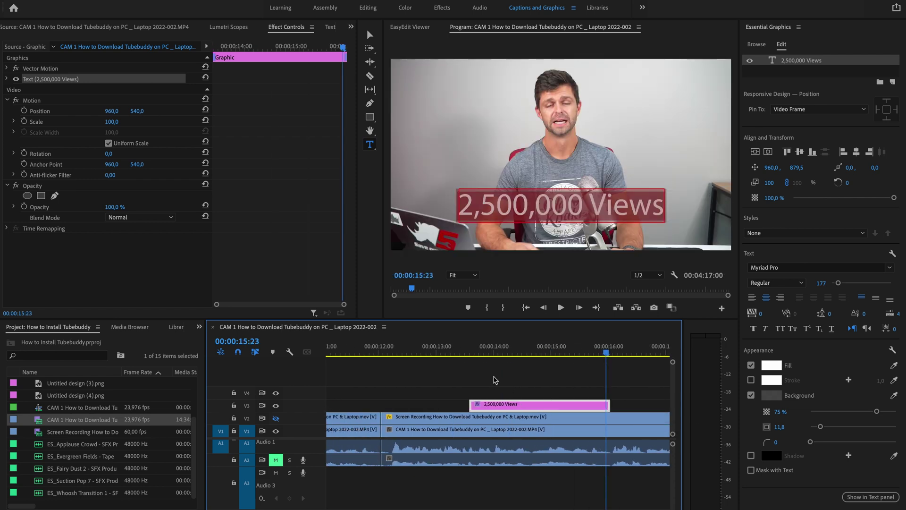
# Preview the title from 00:00:13:07, then deselect the clip
pyautogui.click(454, 352)
pyautogui.press('space')
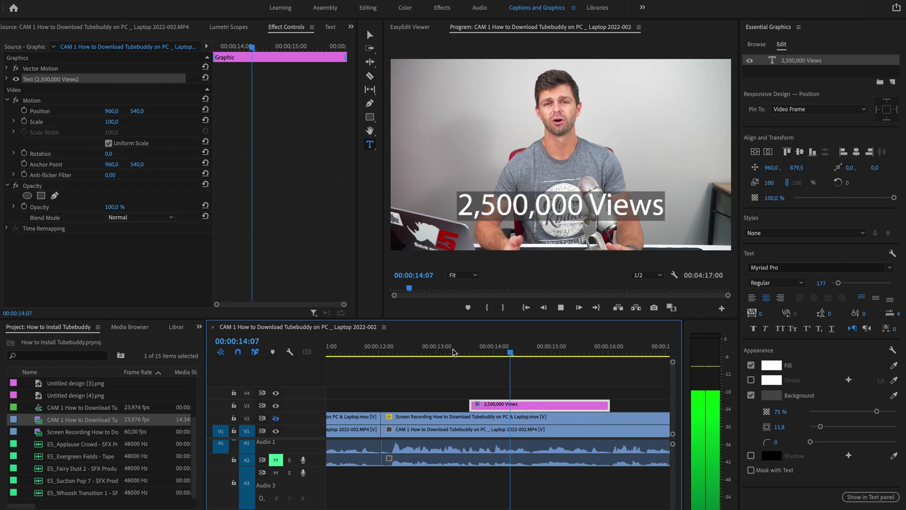
pyautogui.press('space')
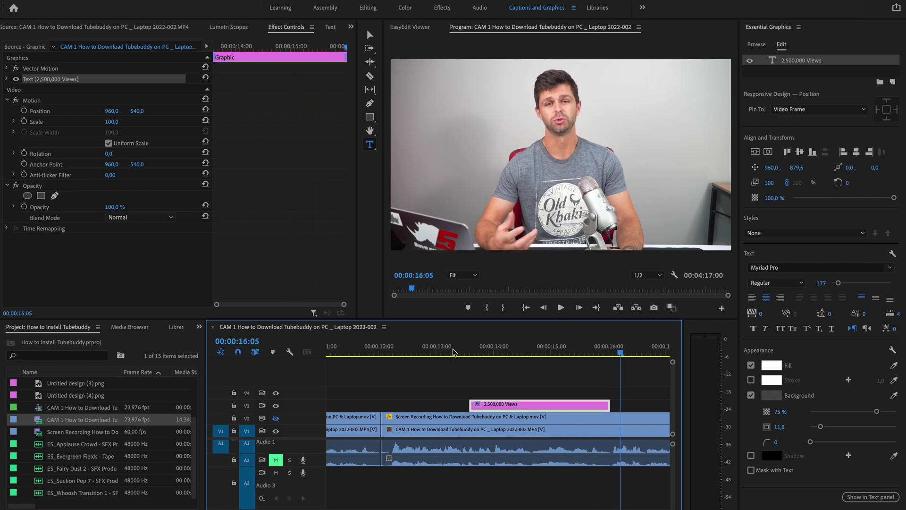
pyautogui.click(472, 352)
pyautogui.click(501, 359)
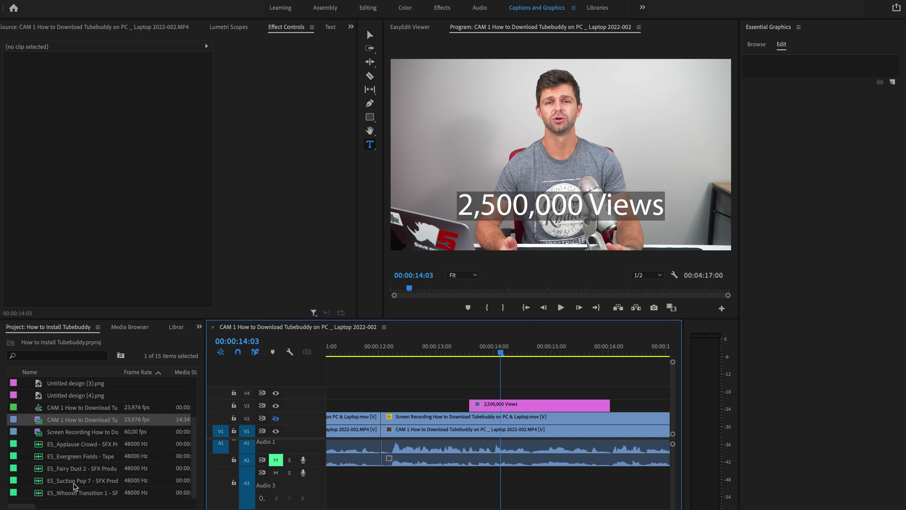
# Add two ES_Suction Pop 7 clips to A3, aligning the first with the title's start
pyautogui.moveTo(72, 485); pyautogui.dragTo(475, 482)
pyautogui.moveTo(86, 484); pyautogui.dragTo(591, 487)
pyautogui.moveTo(478, 355); pyautogui.dragTo(476, 355)
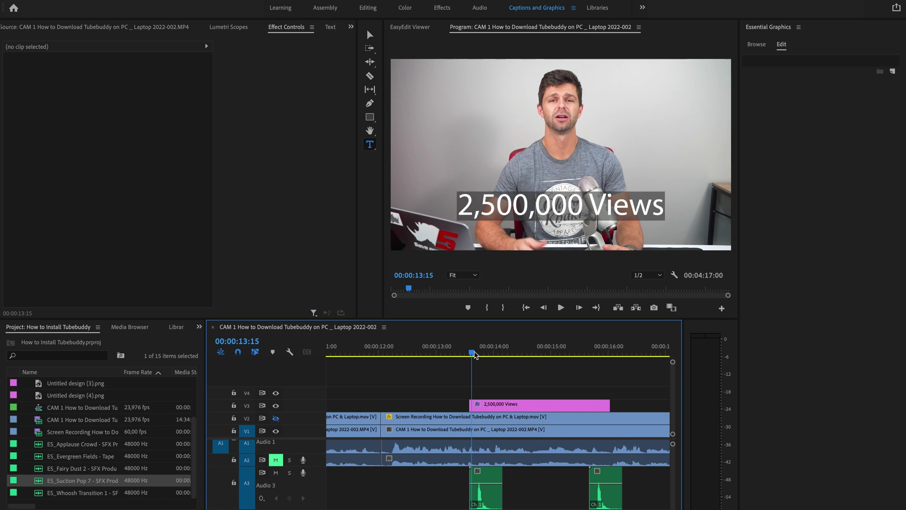
pyautogui.moveTo(498, 498); pyautogui.dragTo(488, 498)
# Align the second pop with the title's end and play back to hear both pops
pyautogui.press('Left')
pyautogui.press('Left')
pyautogui.press('Left')
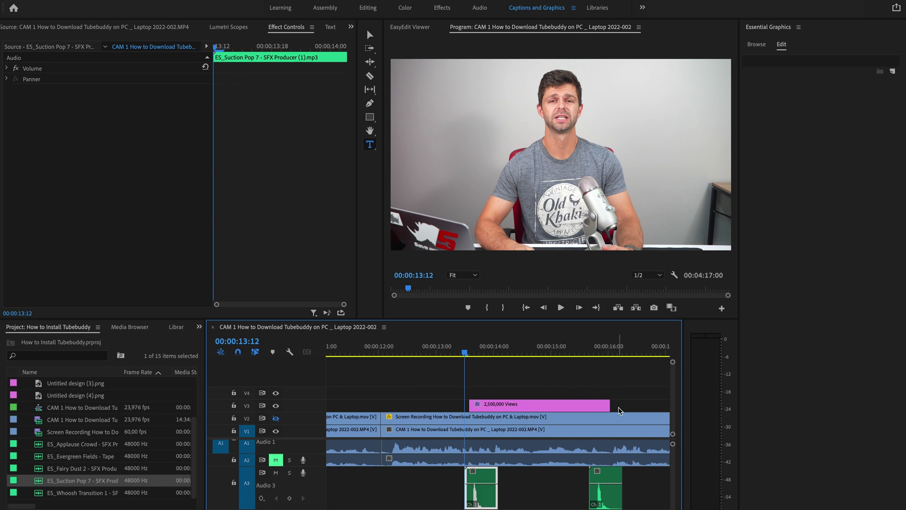
pyautogui.moveTo(601, 352); pyautogui.dragTo(606, 352)
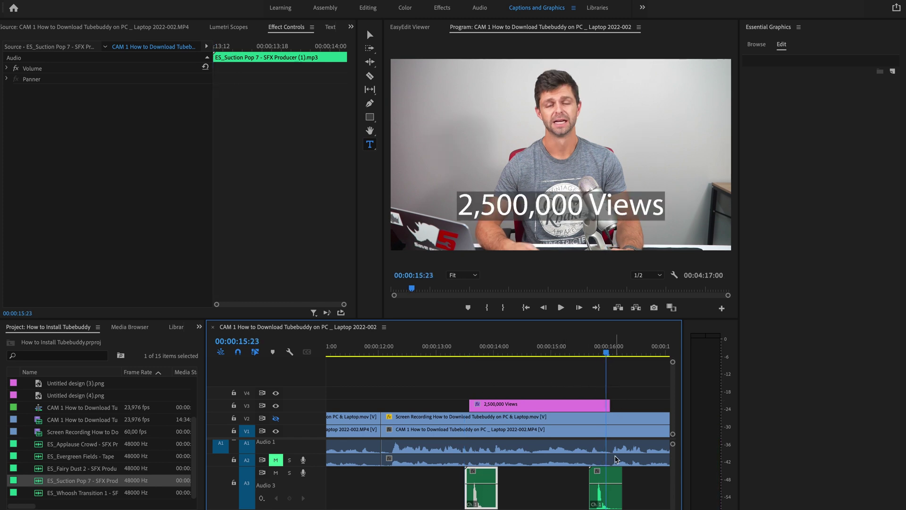
pyautogui.moveTo(612, 497); pyautogui.dragTo(626, 498)
pyautogui.click(448, 348)
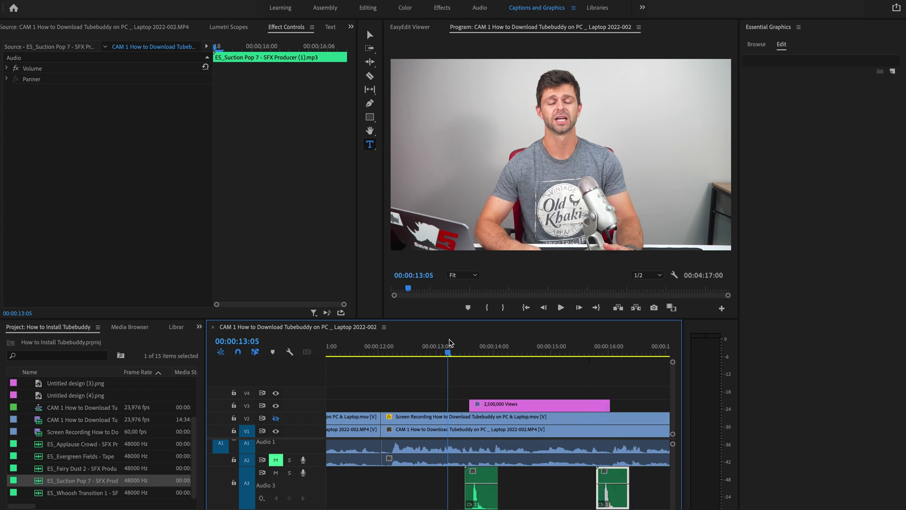
pyautogui.press('space')
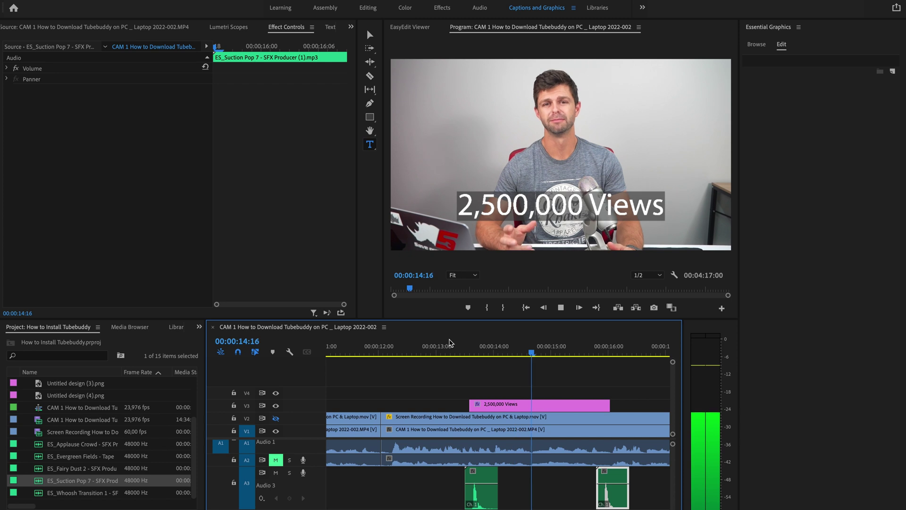
pyautogui.press('space')
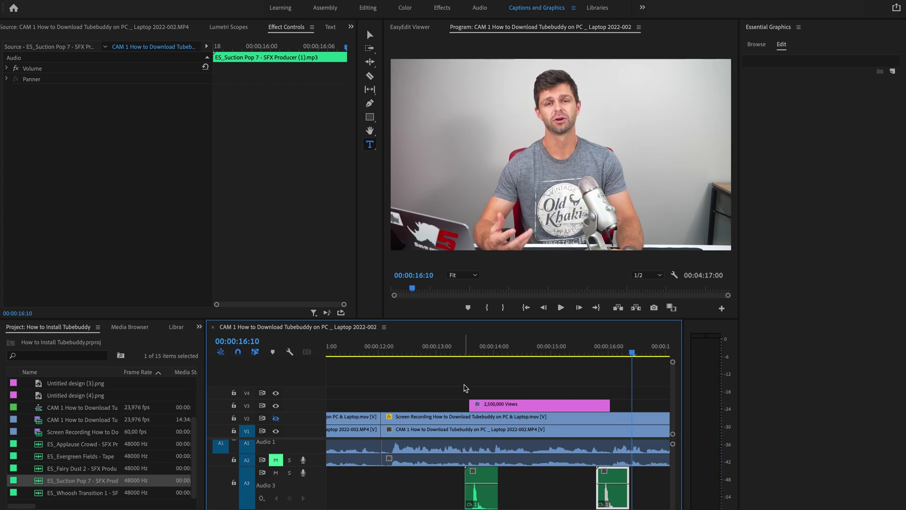
# Lower the first Suction Pop clip's volume Level to -15 dB
pyautogui.click(484, 490)
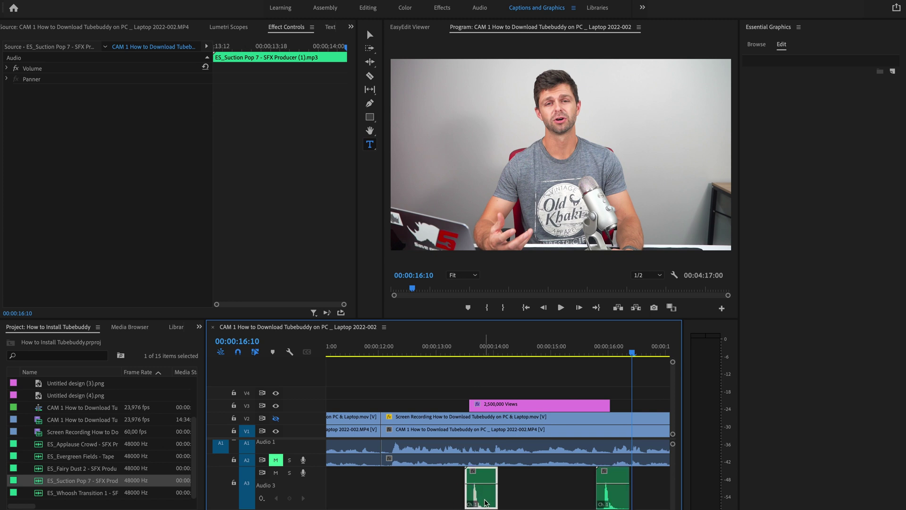
pyautogui.click(7, 69)
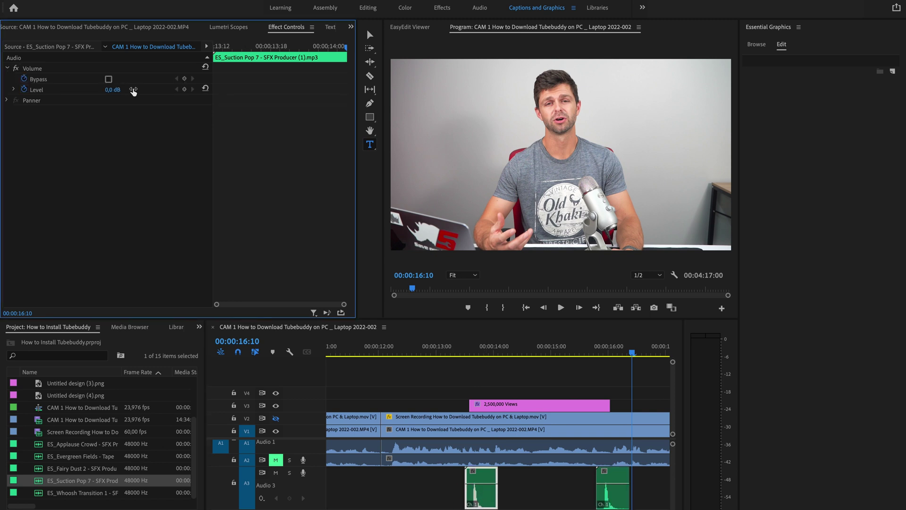
pyautogui.click(112, 90)
pyautogui.write('-15')
pyautogui.press('Return')
# Set the second pop clip's Level to -15 dB and play back from 13:07 to check
pyautogui.click(609, 501)
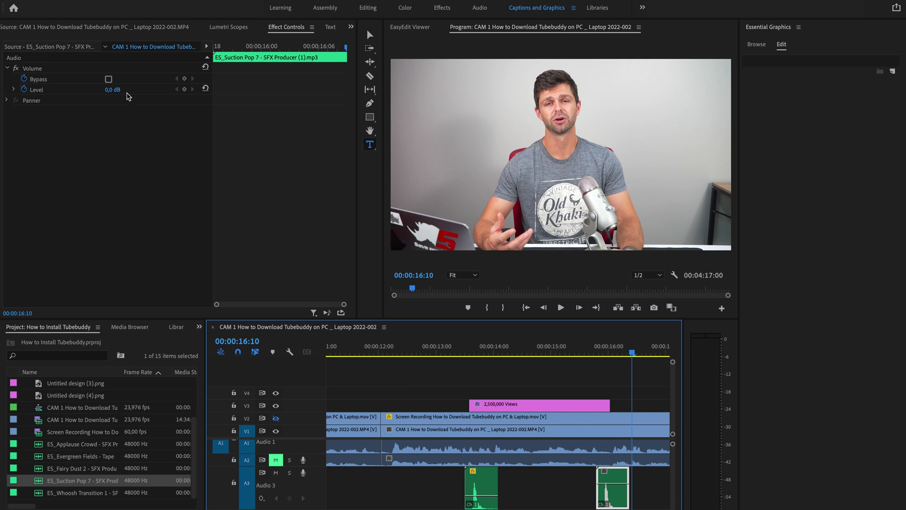
pyautogui.click(120, 89)
pyautogui.write('-15')
pyautogui.press('Return')
pyautogui.click(454, 349)
pyautogui.press('space')
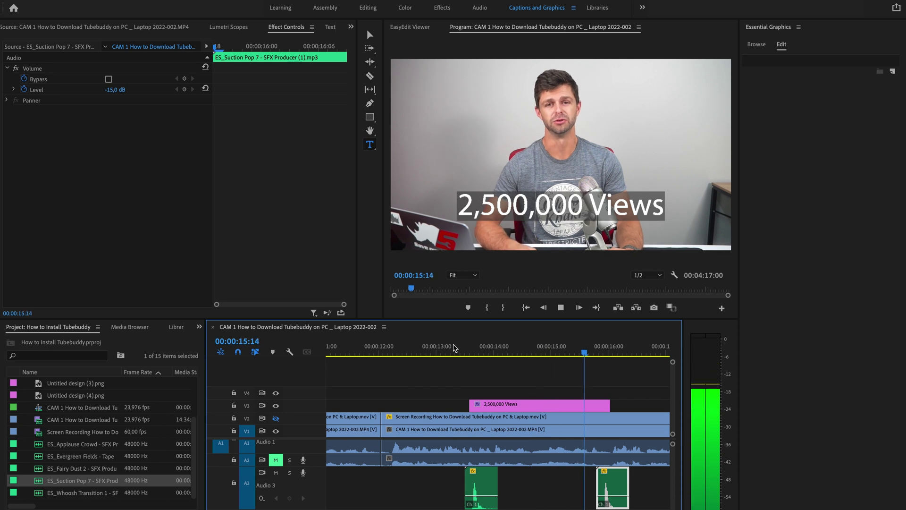
pyautogui.press('space')
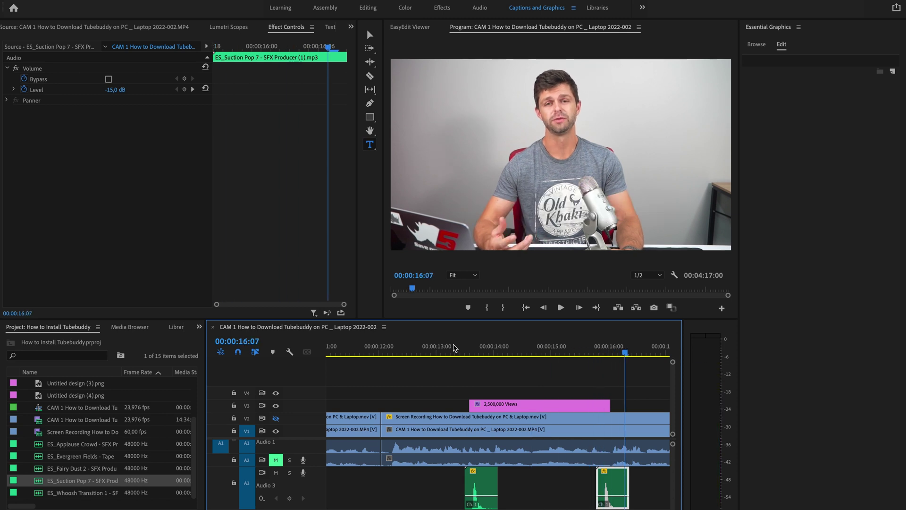
# Review the first pop's volume level and replay the pops from just before the title
pyautogui.click(487, 500)
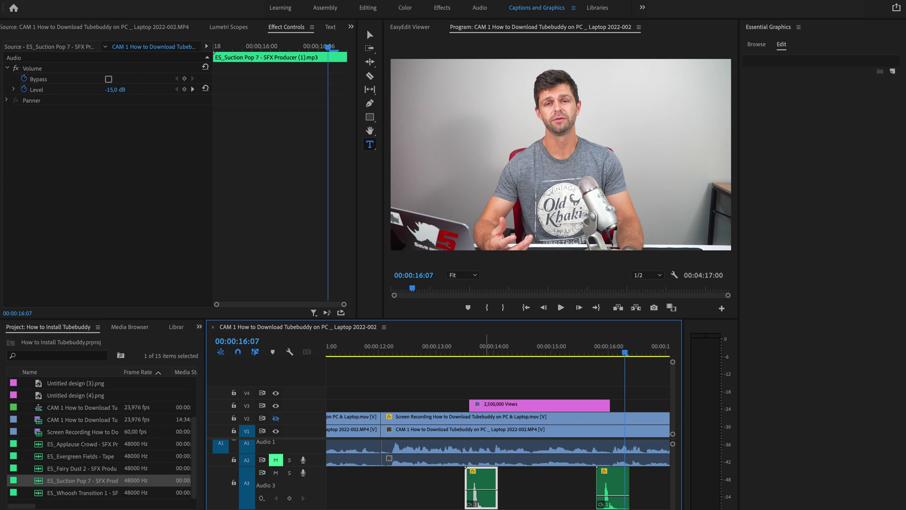
pyautogui.click(487, 491)
pyautogui.click(452, 347)
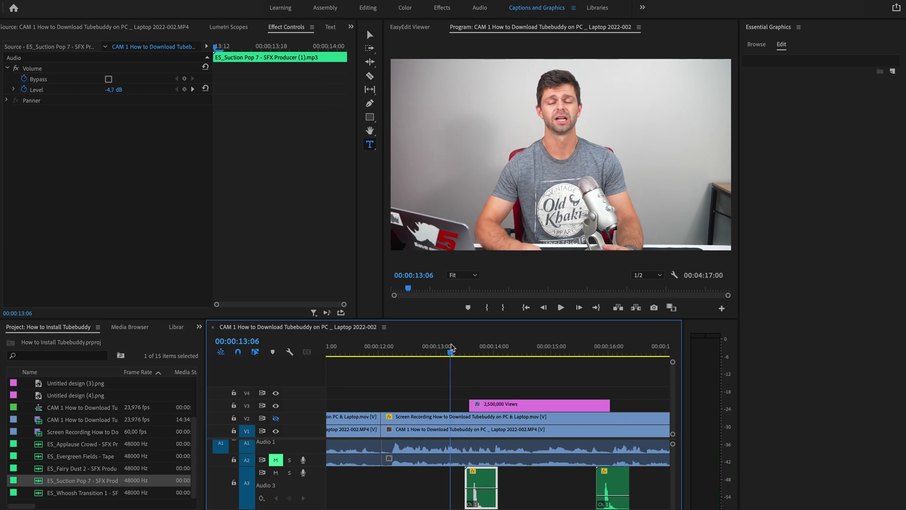
pyautogui.press('space')
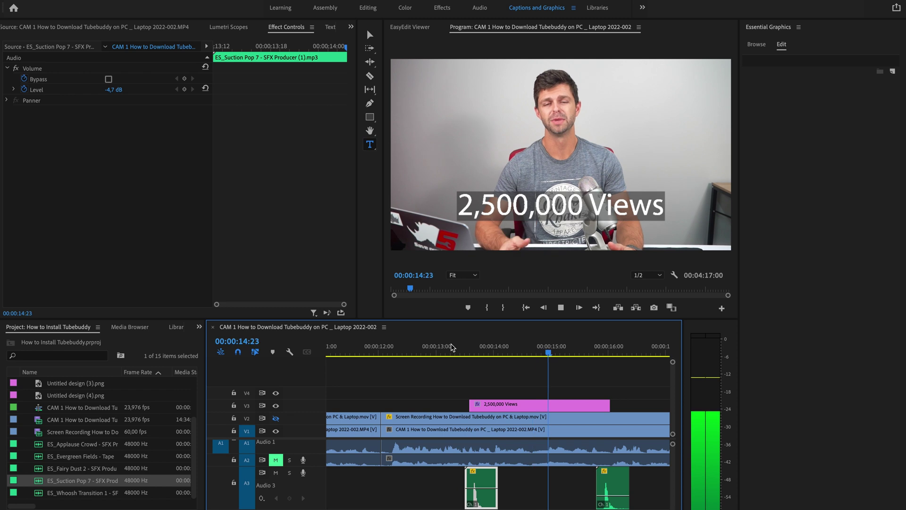
pyautogui.press('space')
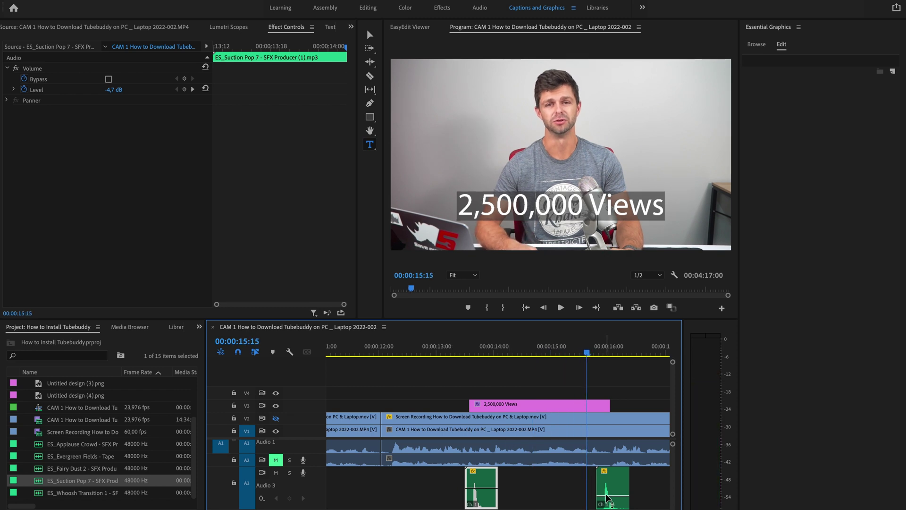
pyautogui.click(615, 499)
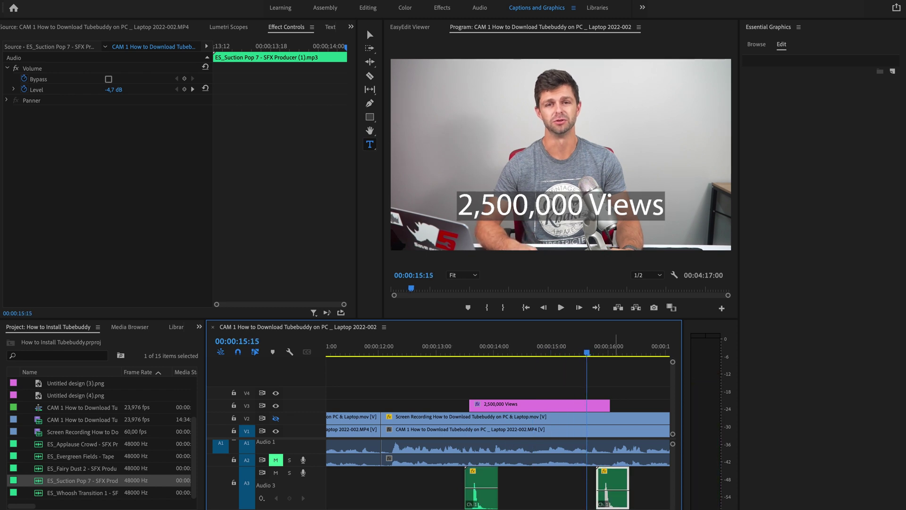